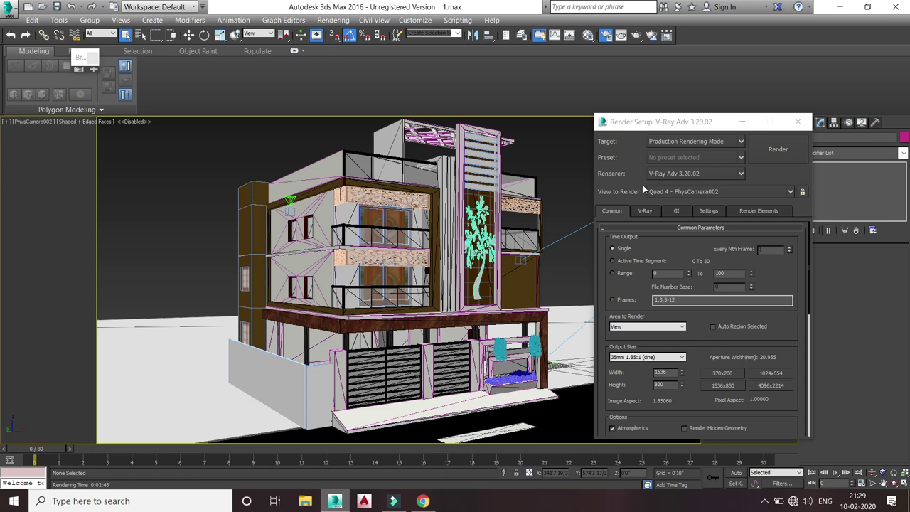
# - Show the house in the Front view, zoomed to fit, with Render Setup moved left
pyautogui.press('f')
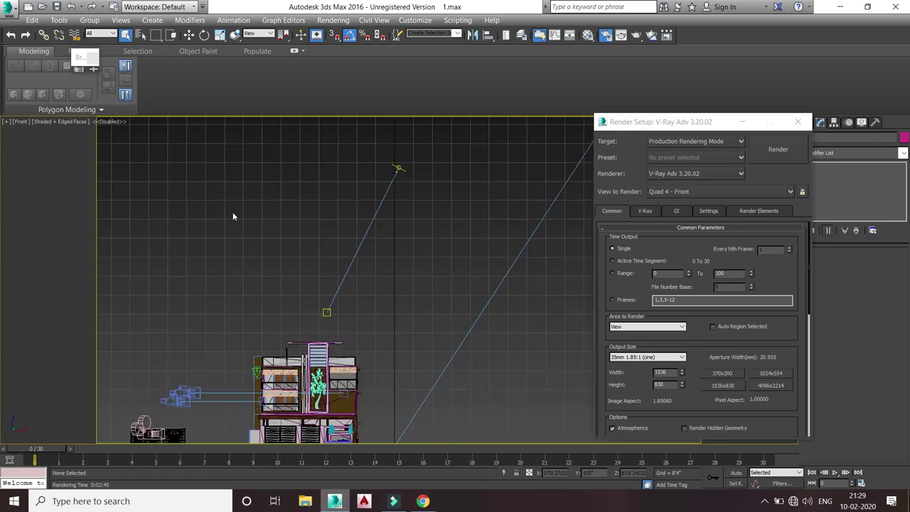
pyautogui.scroll(-2, 319, 260)
pyautogui.scroll(-1, 319, 275)
pyautogui.scroll(1, 323, 288)
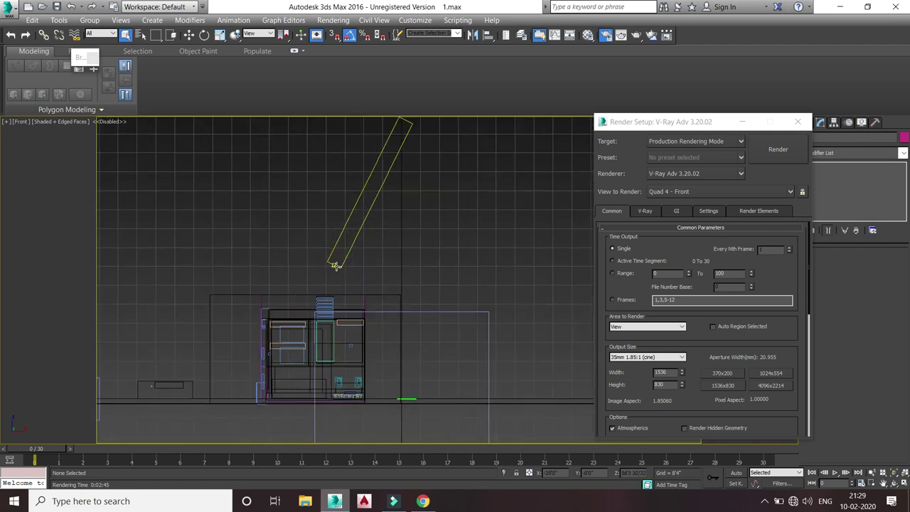
pyautogui.scroll(3, 337, 270)
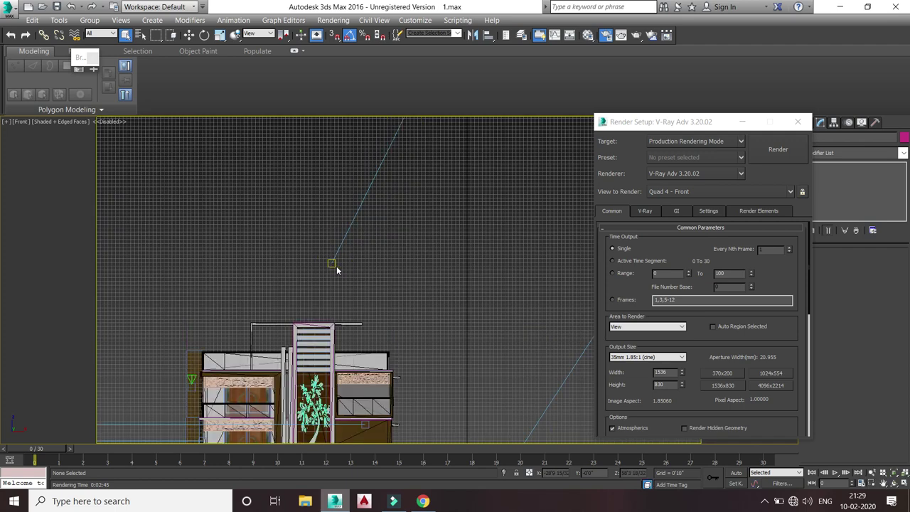
pyautogui.scroll(-2, 337, 270)
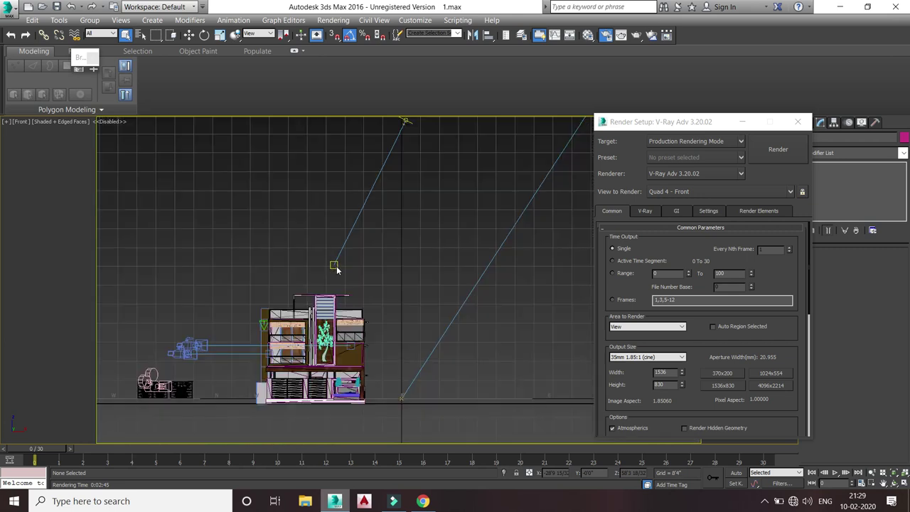
pyautogui.scroll(-1, 336, 266)
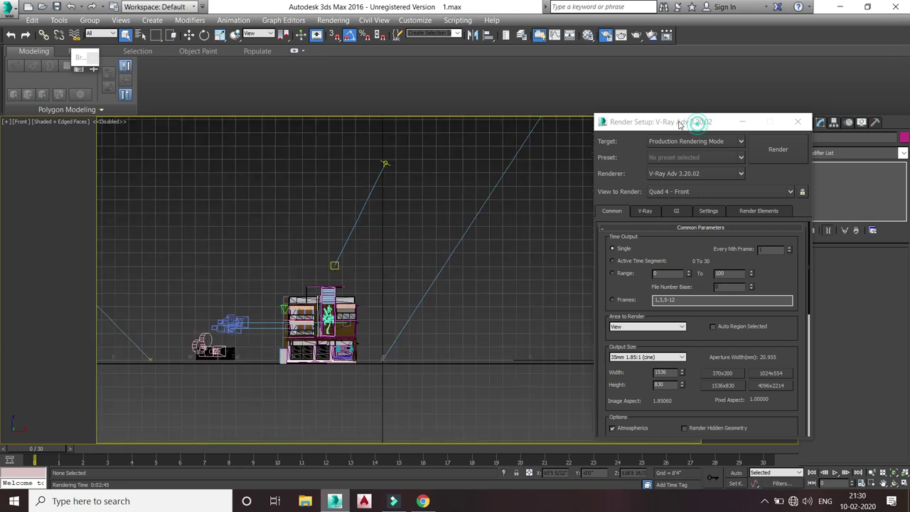
pyautogui.moveTo(688, 125); pyautogui.dragTo(628, 123)
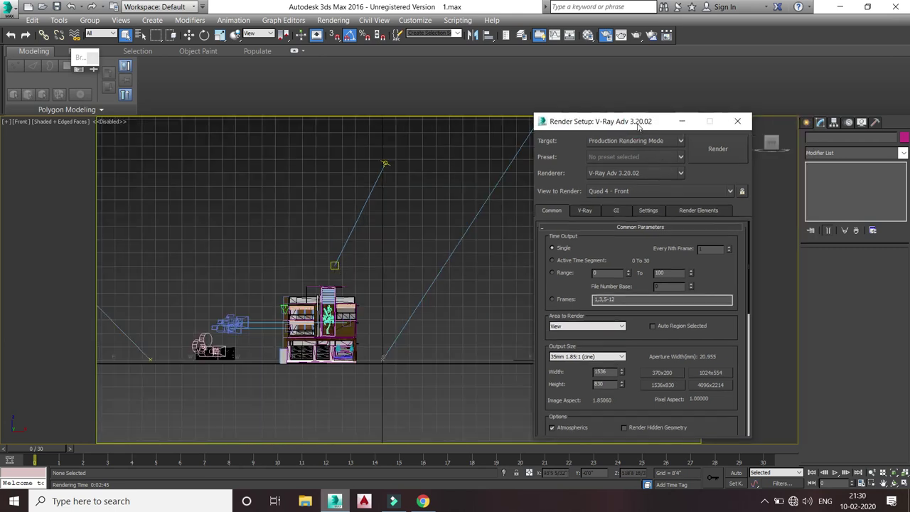
# - Trial-place a VRaySun aimed at the house without the VRaySky map, confirming its intensity multiplier
pyautogui.click(808, 123)
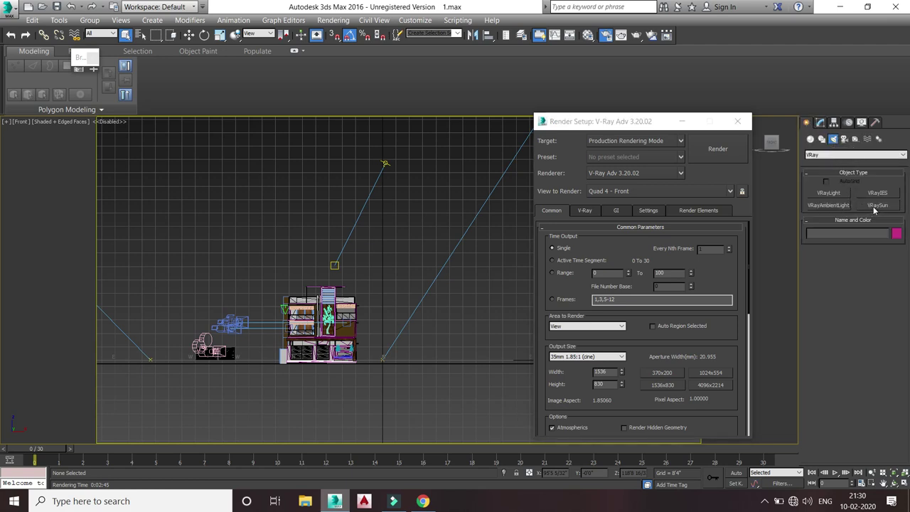
pyautogui.click(875, 206)
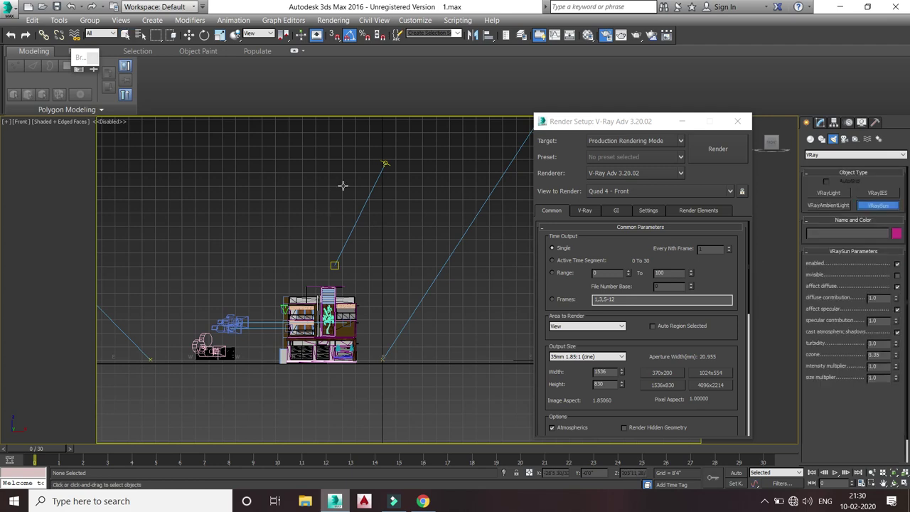
pyautogui.moveTo(357, 147)
pyautogui.mouseDown()
pyautogui.moveTo(343, 190)
pyautogui.moveTo(294, 240)
pyautogui.moveTo(305, 227)
pyautogui.moveTo(316, 242)
pyautogui.moveTo(317, 231)
pyautogui.mouseUp()
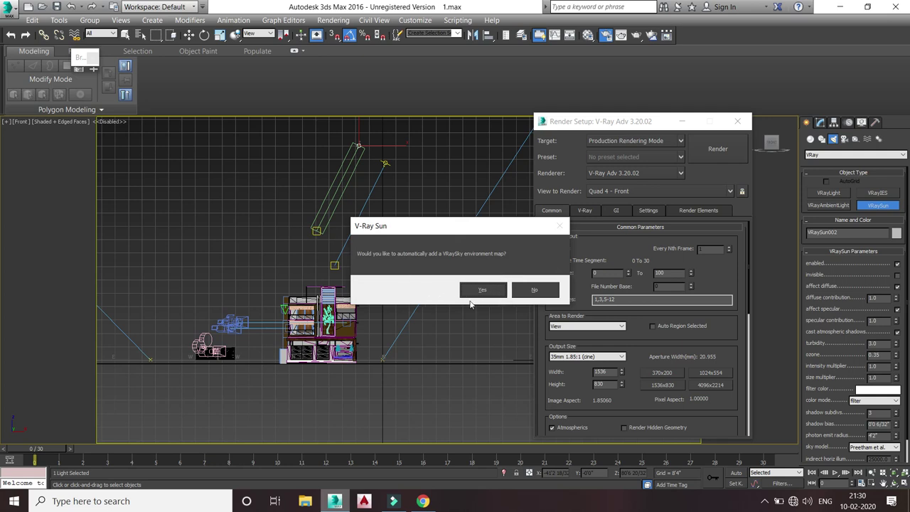
pyautogui.click(533, 290)
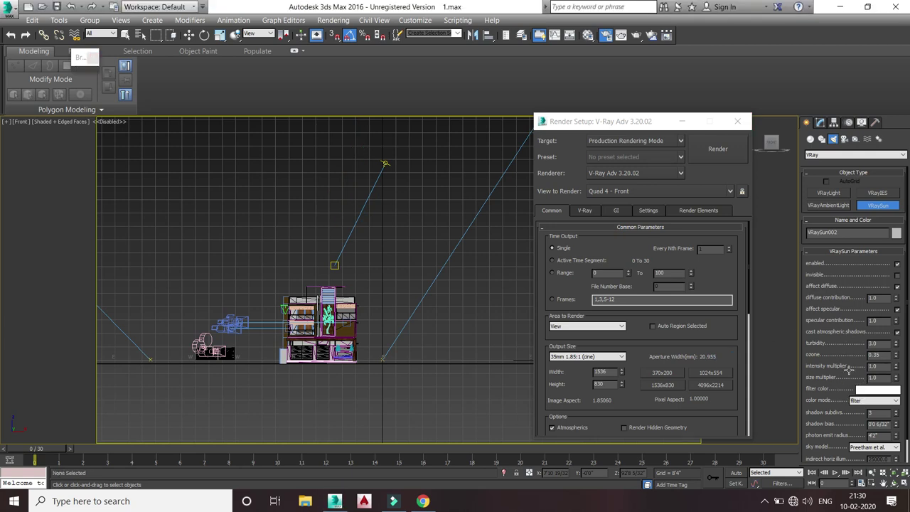
pyautogui.press('Return')
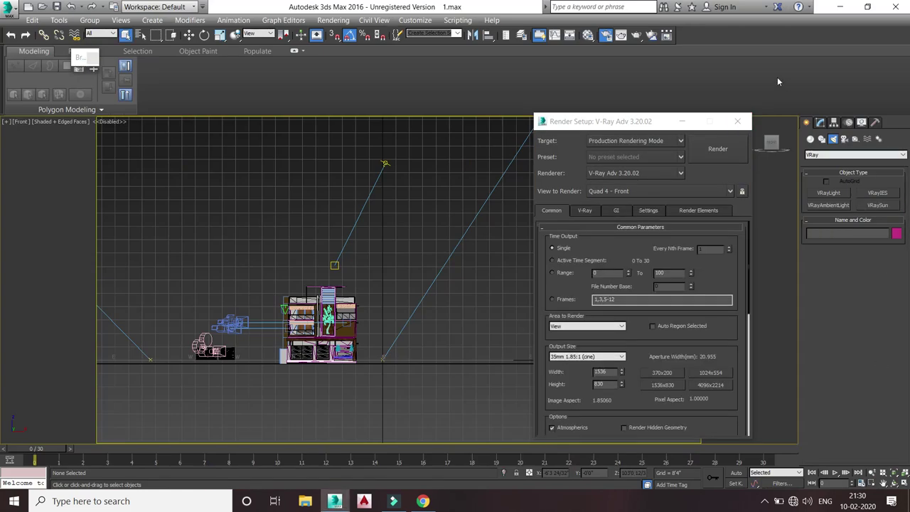
# - Select the existing VRaySun001 in the Modify panel to inspect its 0.8 intensity multiplier
pyautogui.click(821, 122)
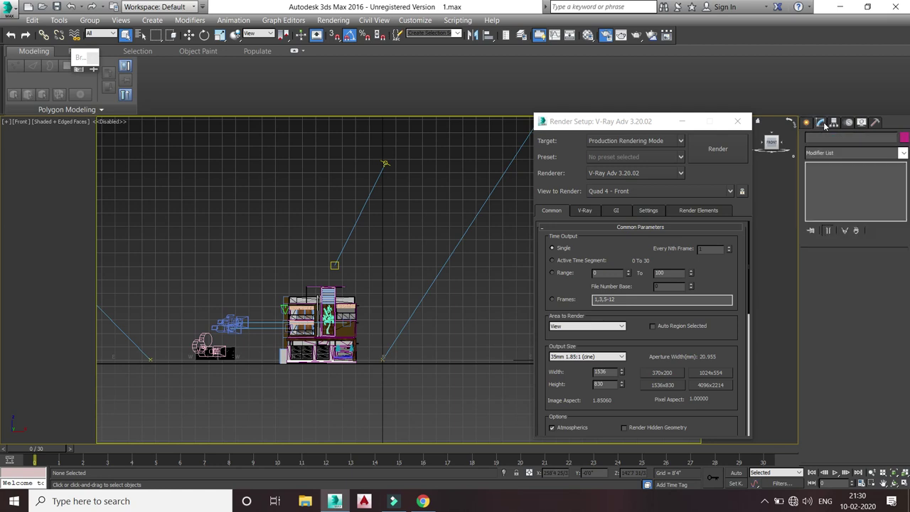
pyautogui.click(370, 194)
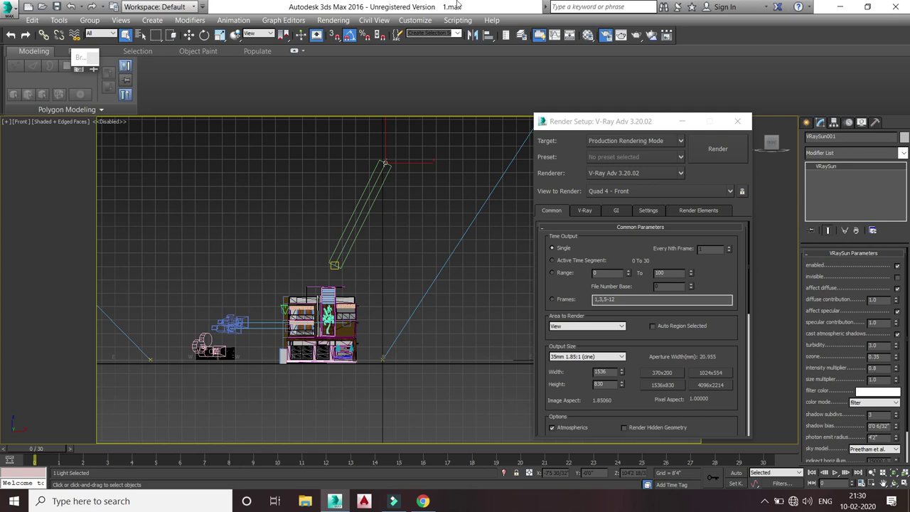
pyautogui.click(334, 20)
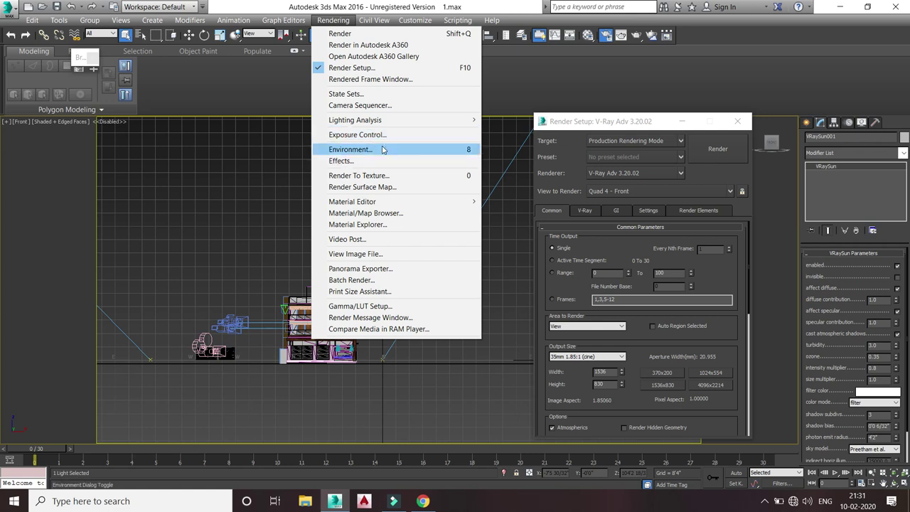
# - Verify the VRaySky environment map and Photographic VRay Exposure Control, then close Environment and Effects
pyautogui.click(388, 135)
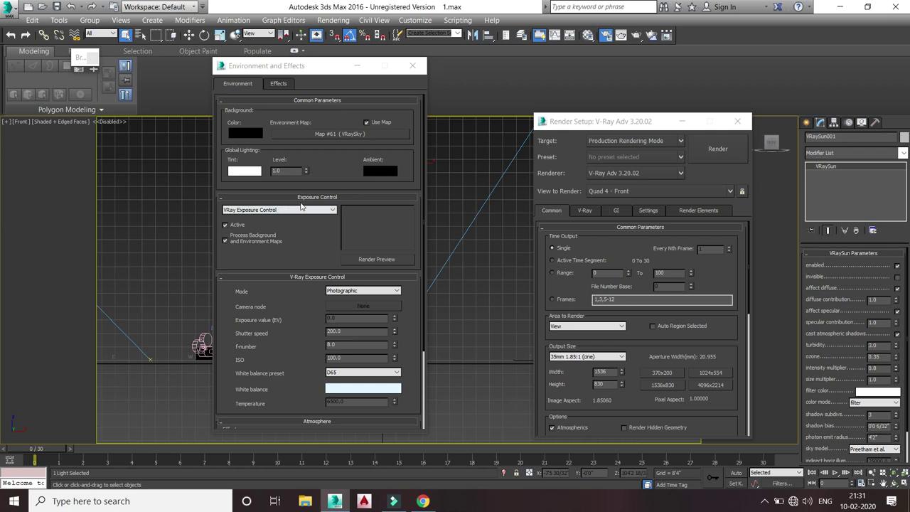
pyautogui.click(411, 67)
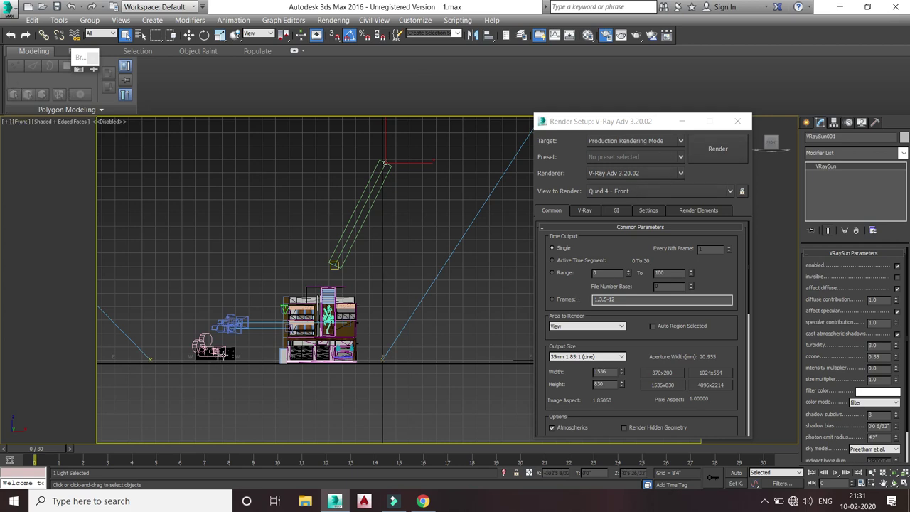
# - Set the viewport to PhysCamera002 and start the V-Ray render at 1536 × 830
pyautogui.click(21, 122)
pyautogui.moveTo(50, 133)
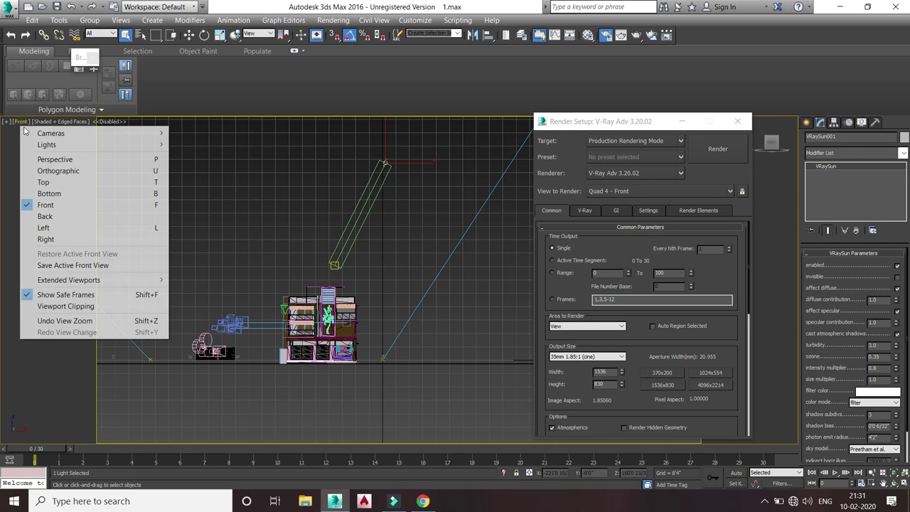
pyautogui.click(238, 146)
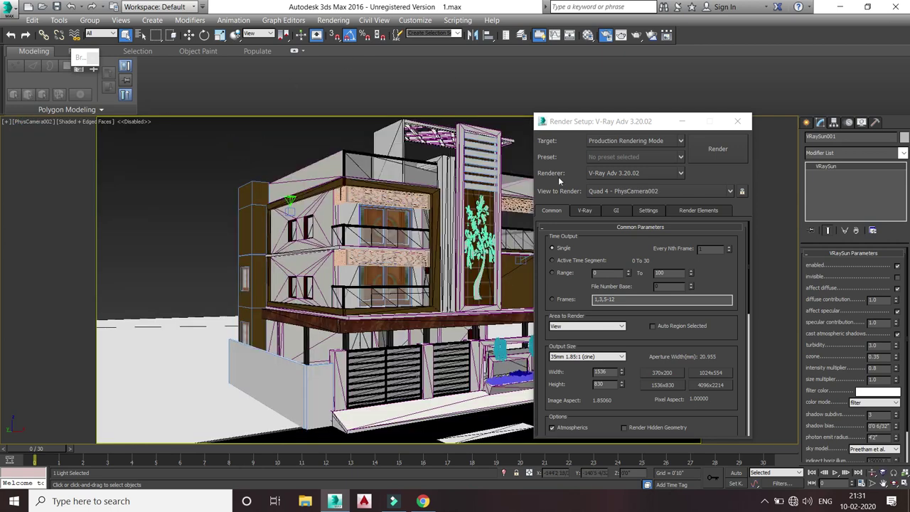
pyautogui.click(717, 155)
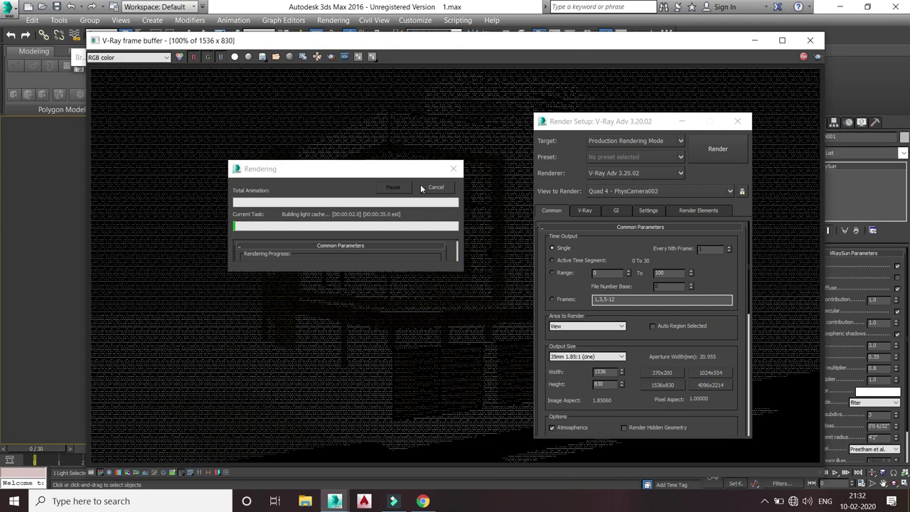
# - Bring Render Setup forward while V-Ray builds the light cache for the house render
pyautogui.click(626, 125)
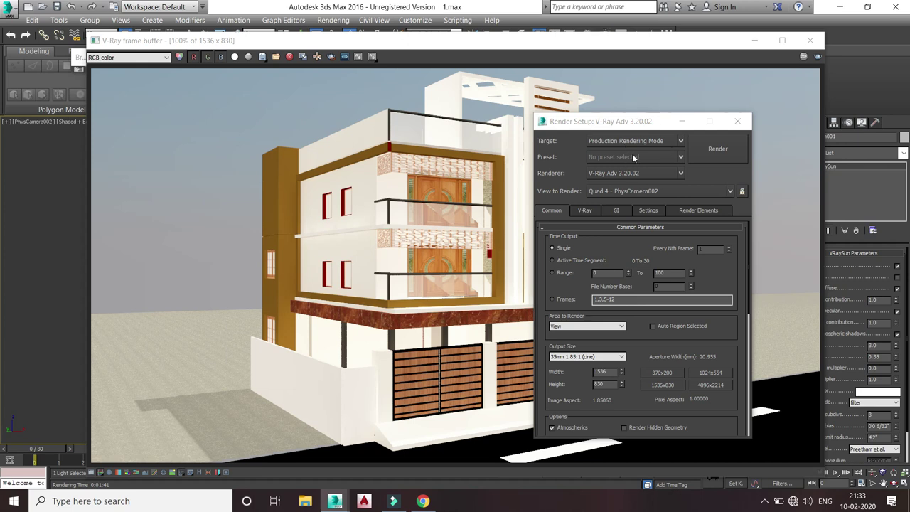
# - Close Render Setup to reveal the finished sunlit render, then switch to Filmora
pyautogui.press('F10')
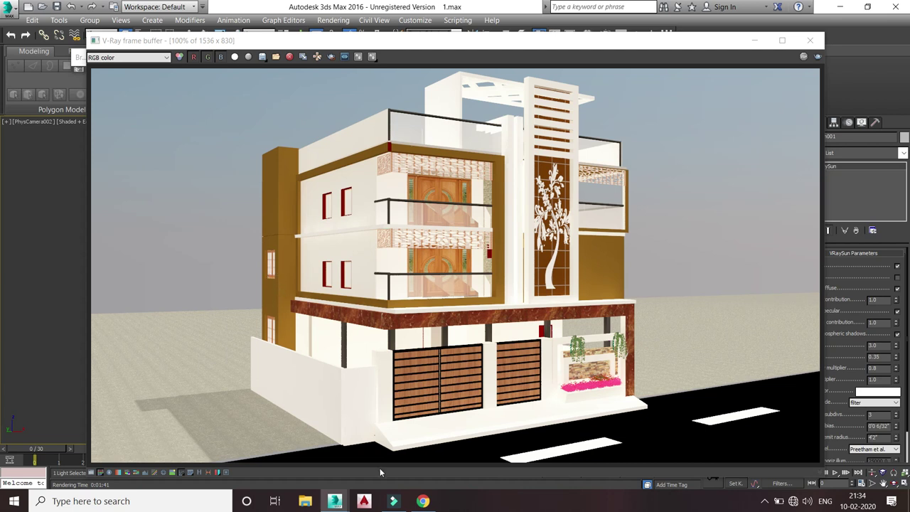
pyautogui.moveTo(423, 501)
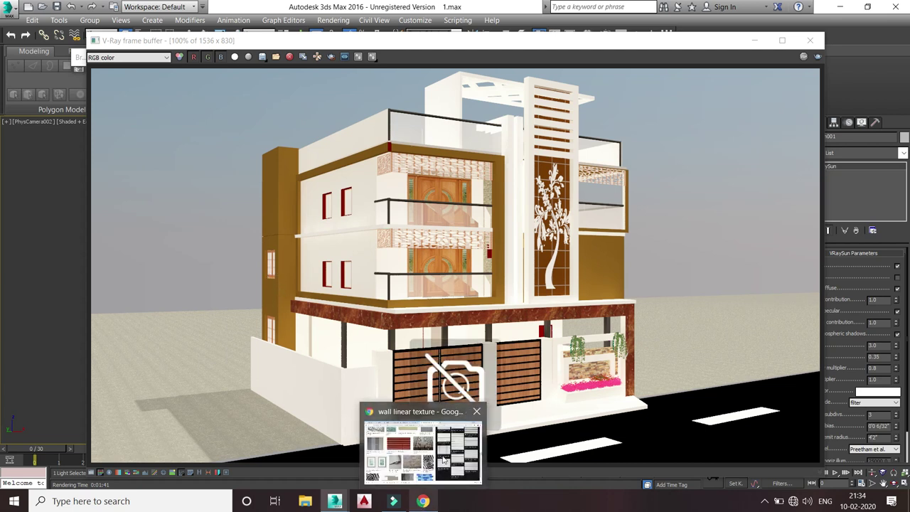
pyautogui.click(394, 502)
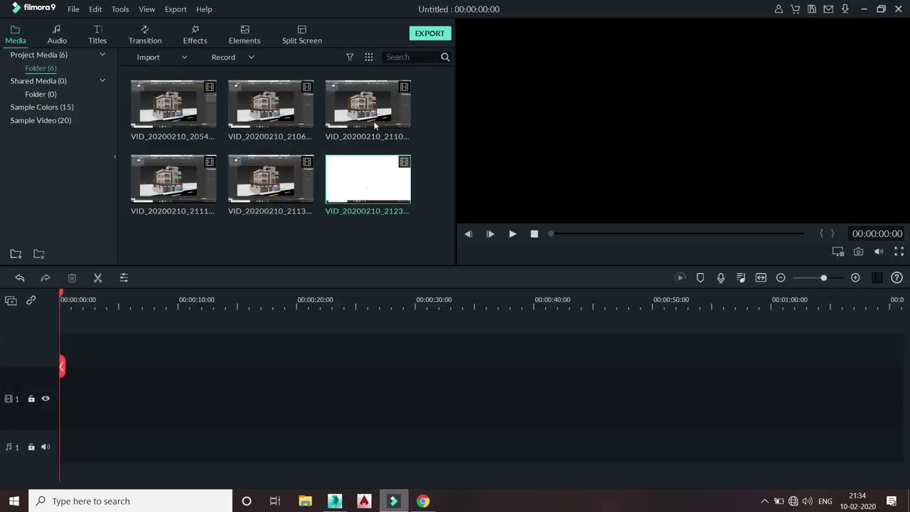
pyautogui.click(242, 58)
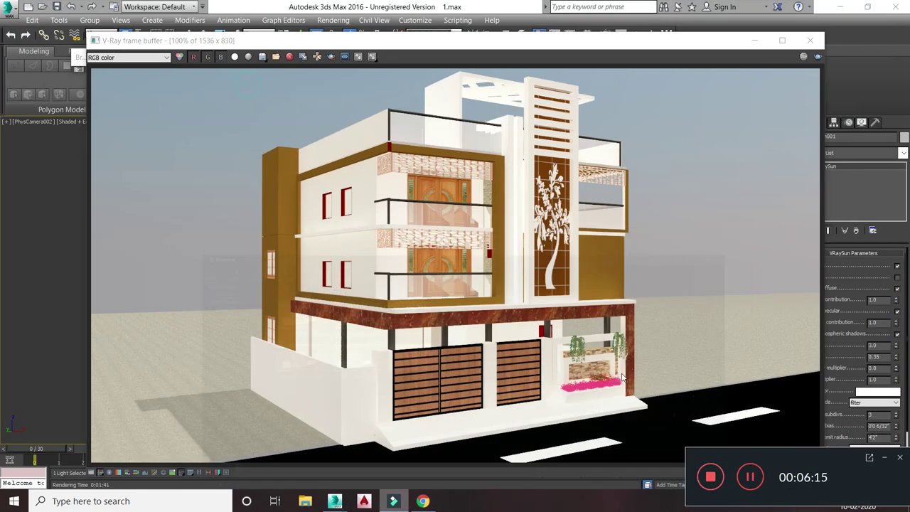